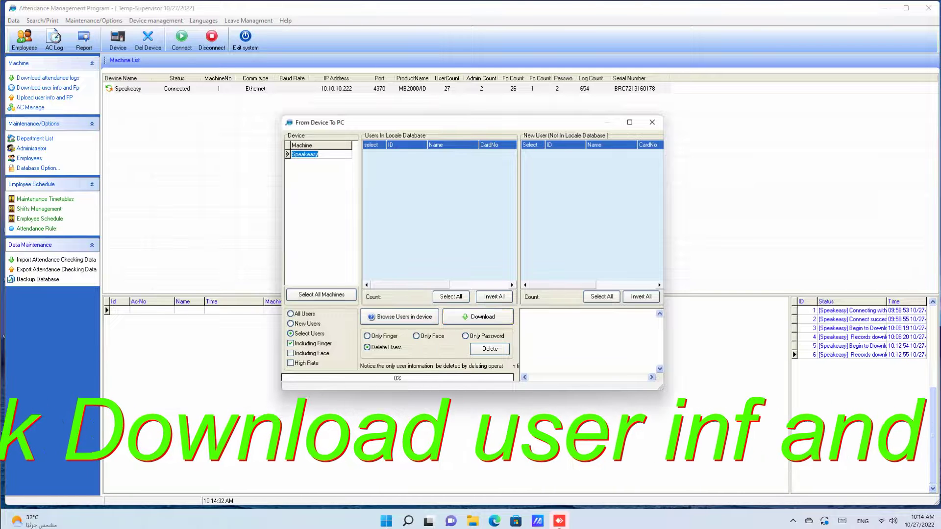
Step: Download all users, including their fingerprints, from the Speakeasy device to the PC
left_click(301, 313)
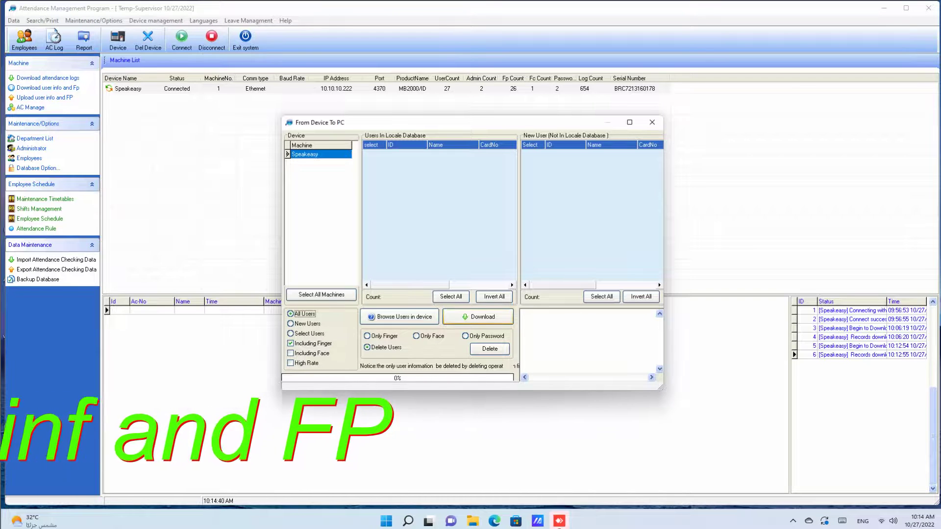
left_click(478, 317)
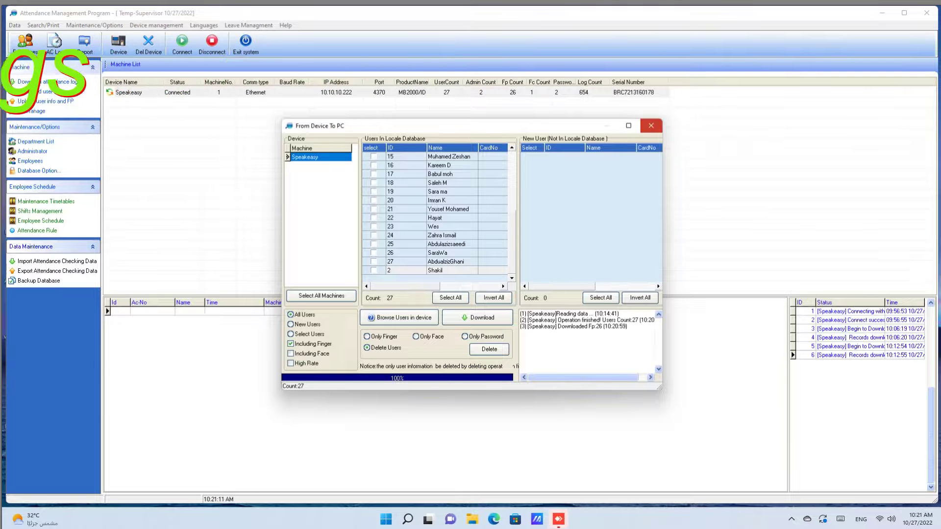
left_click(651, 125)
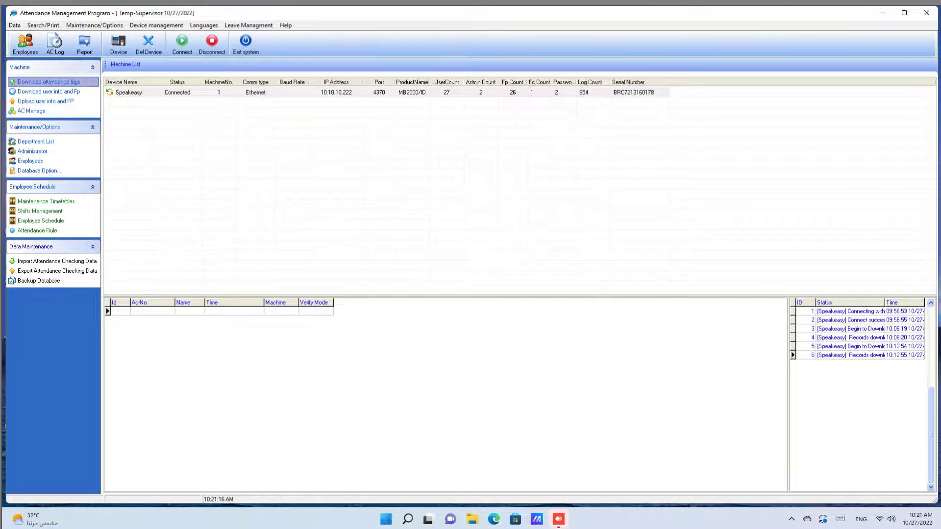
Step: Download the device's attendance logs and search the Speakeasy department's attendance records from 09/25/2022 to 10/25/2022 for all employees
left_click(49, 81)
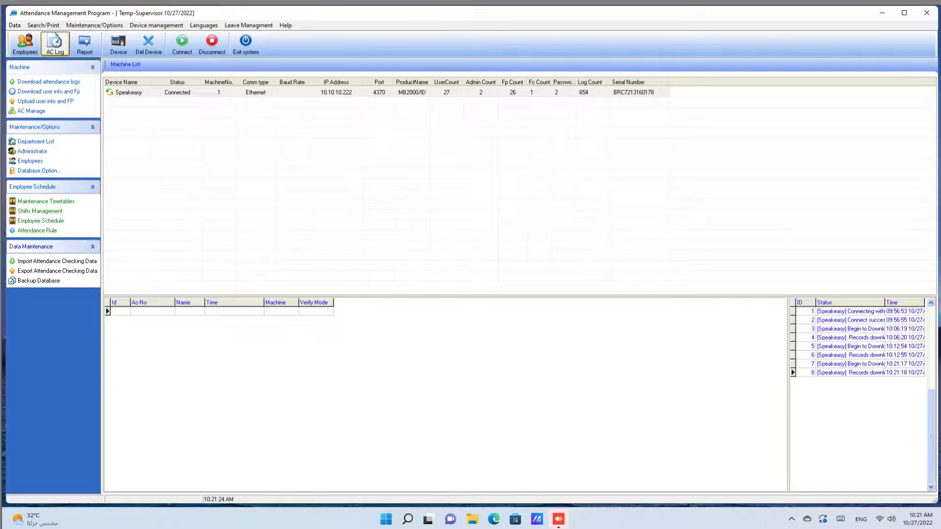
left_click(55, 43)
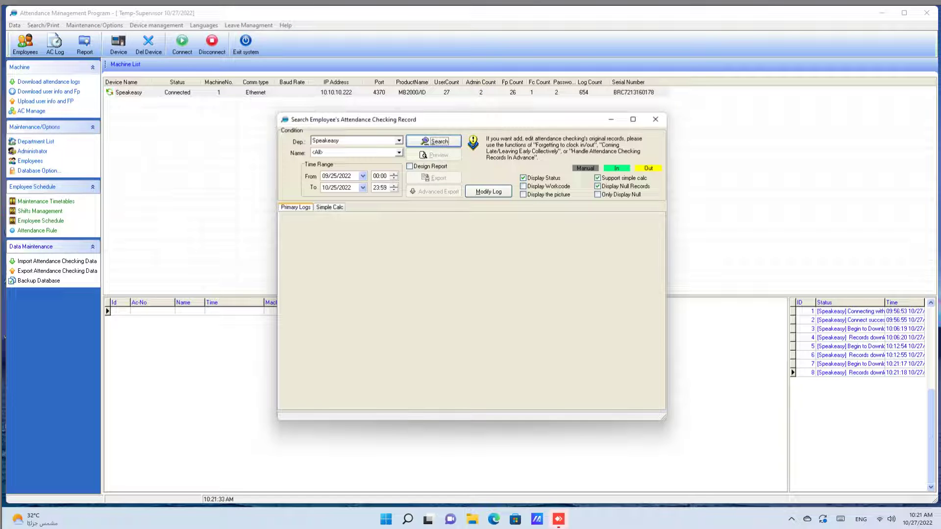
key("Return")
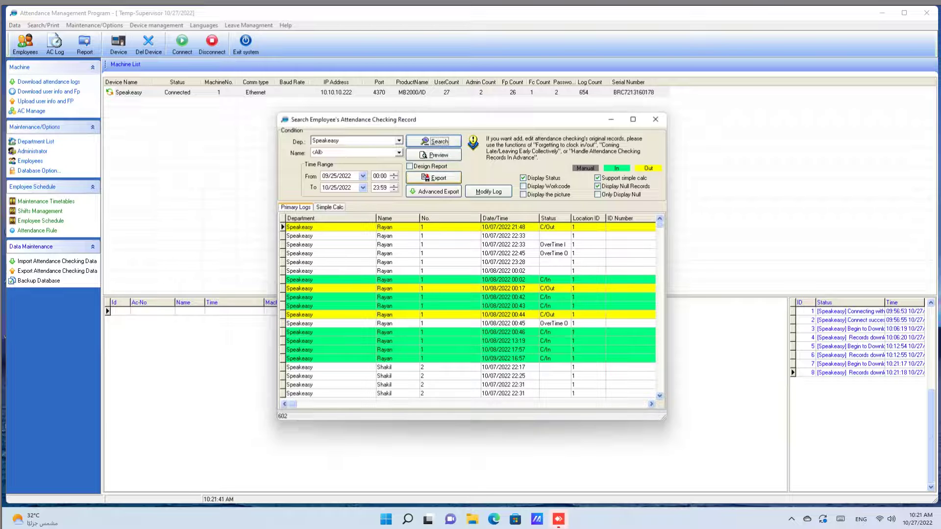
left_click(433, 177)
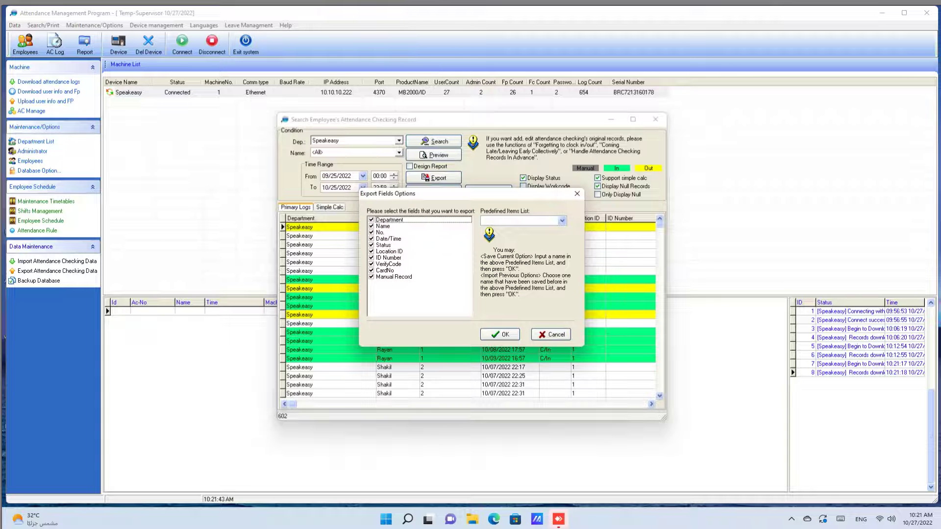
left_click(561, 221)
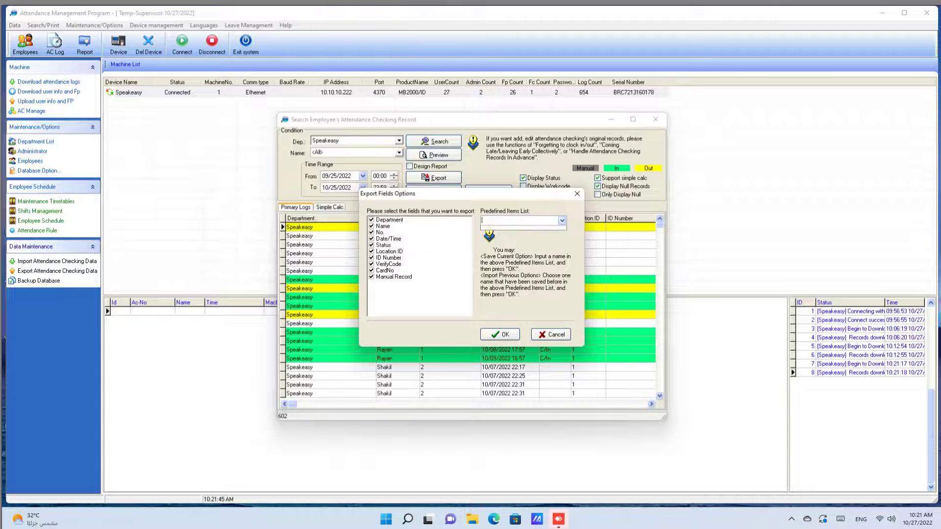
left_click(562, 221)
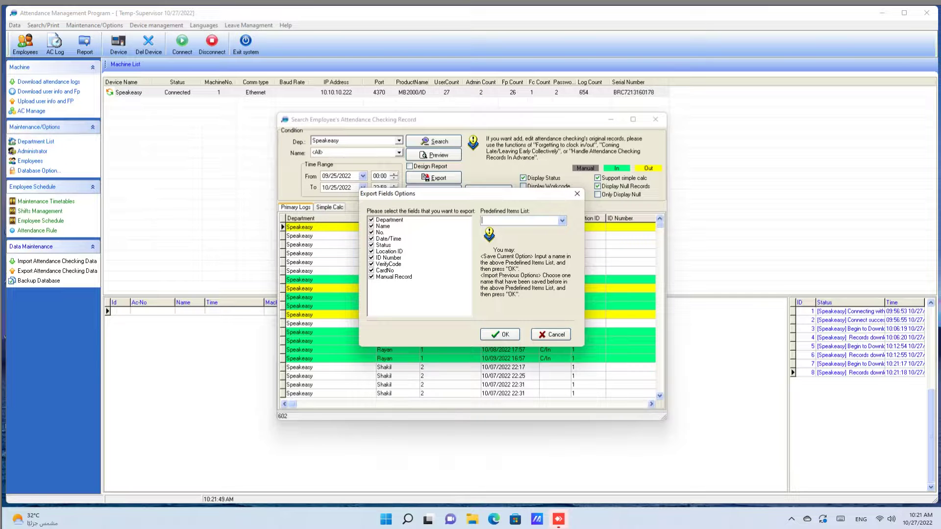
left_click(550, 334)
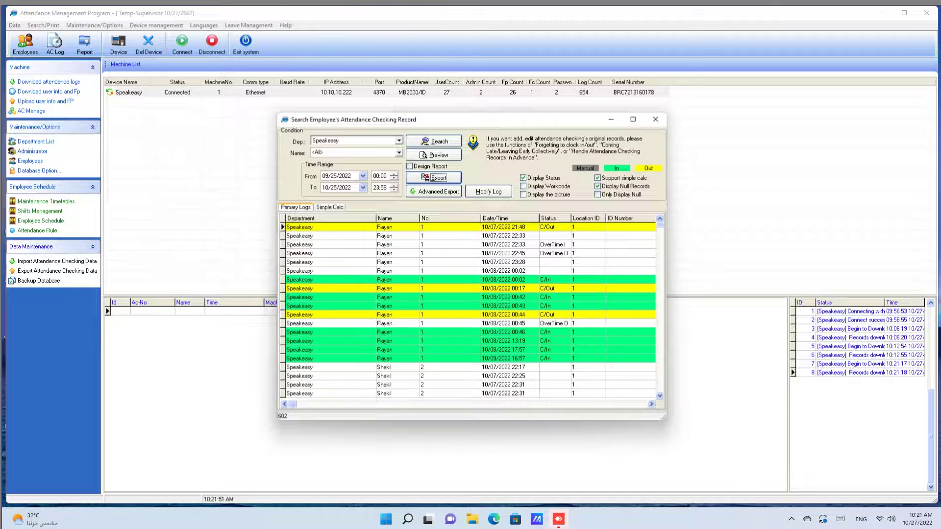
Step: Calculate the attendance report for all Speakeasy employees from 09/25/2022 to 10/25/2022
left_click(656, 120)
left_click(85, 43)
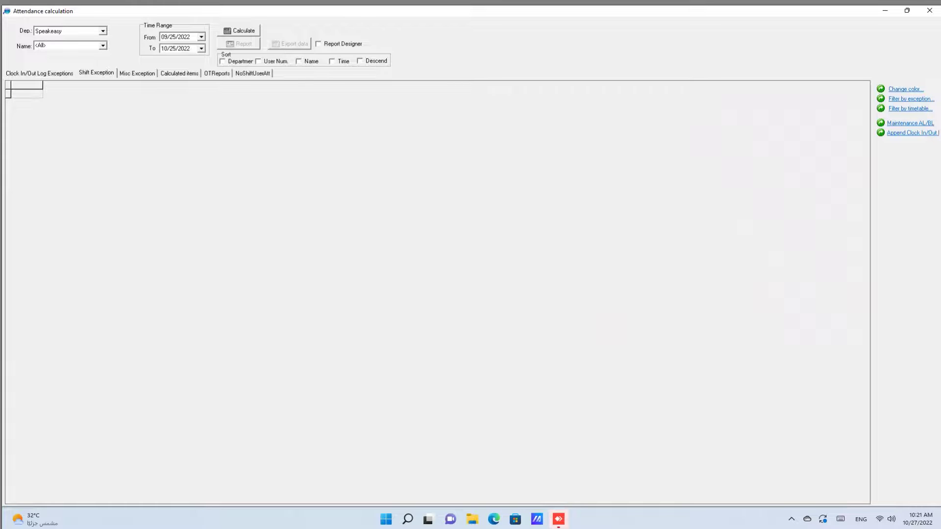
left_click(238, 31)
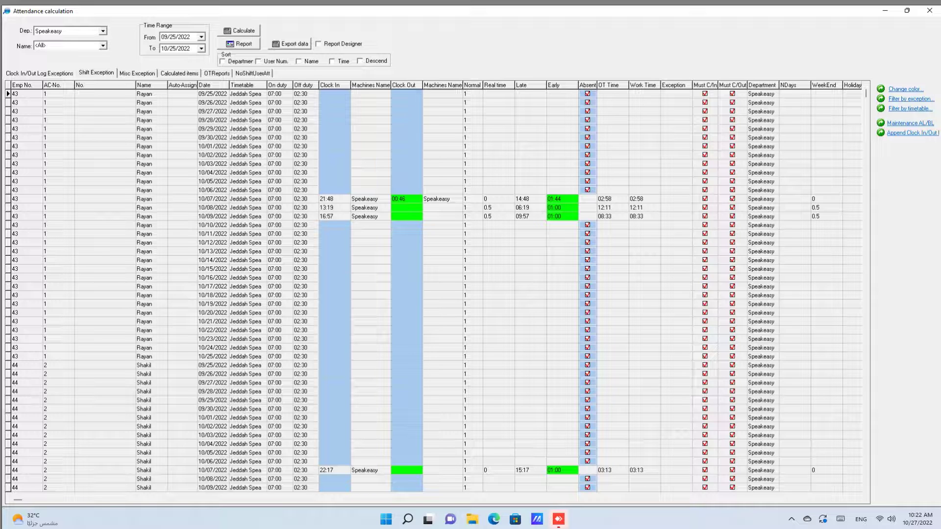
Step: Examine the shift exception rows of the calculated report for each employee's clock-in, clock-out, late, early and absent entries
left_click_drag(866, 93, 866, 176)
left_click(865, 492)
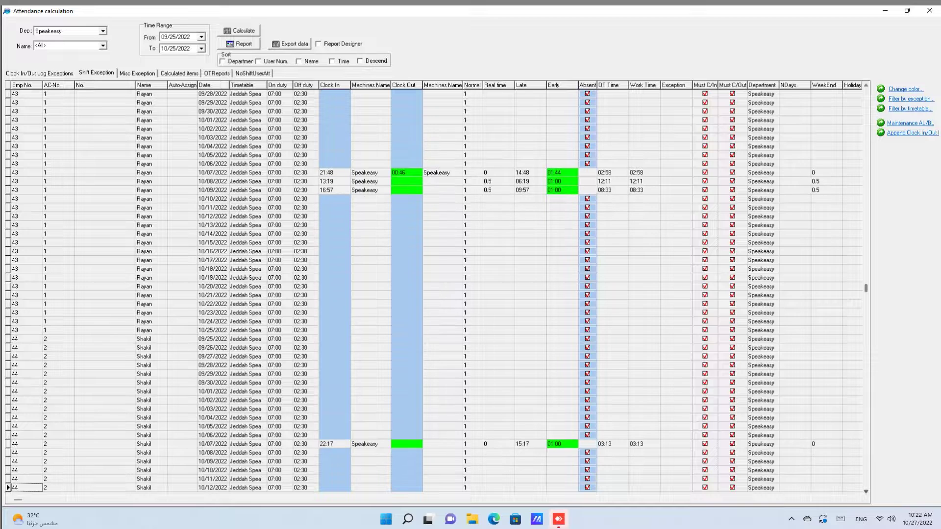
key("Down")
key("Down")
key("Down")
key("Down")
key("Down")
key("Down")
key("Down")
key("Down")
key("Down")
key("Down")
key("Down")
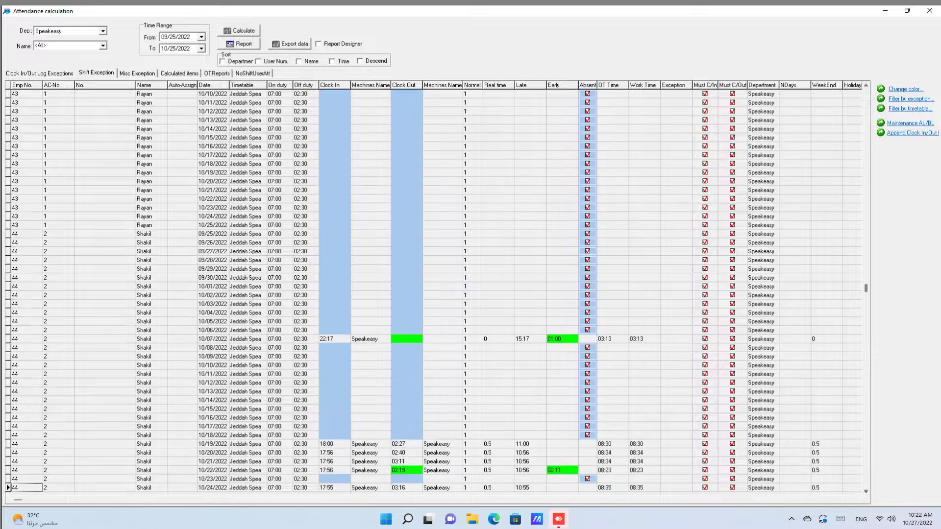
key("Down")
key("Down")
key("Down")
key("Down")
key("Down")
key("Down")
key("Down")
key("Down")
key("Down")
key("Down")
key("Down")
key("Down")
key("Down")
key("Down")
key("Down")
key("Down")
key("Down")
key("Down")
key("Down")
key("Down")
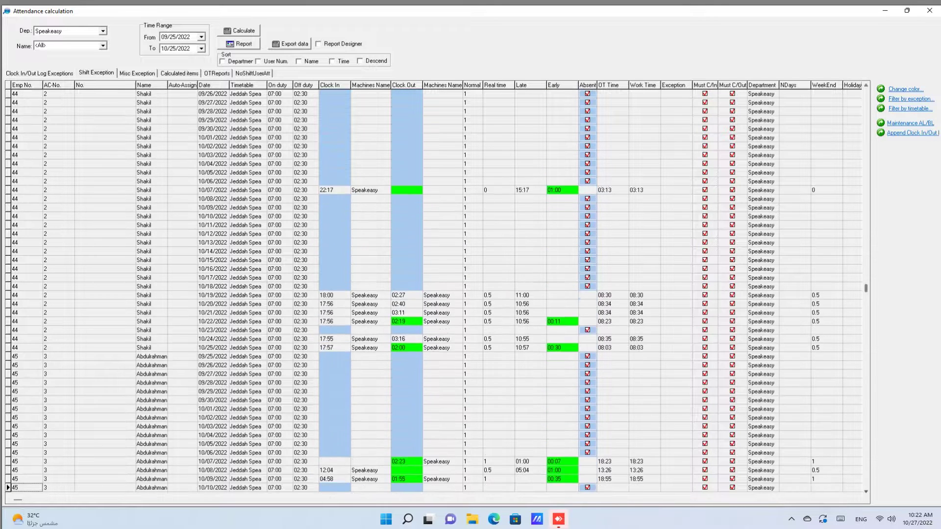
key("Down")
key("Down")
key("Down")
key("Down")
key("Down")
key("Down")
key("Down")
key("Down")
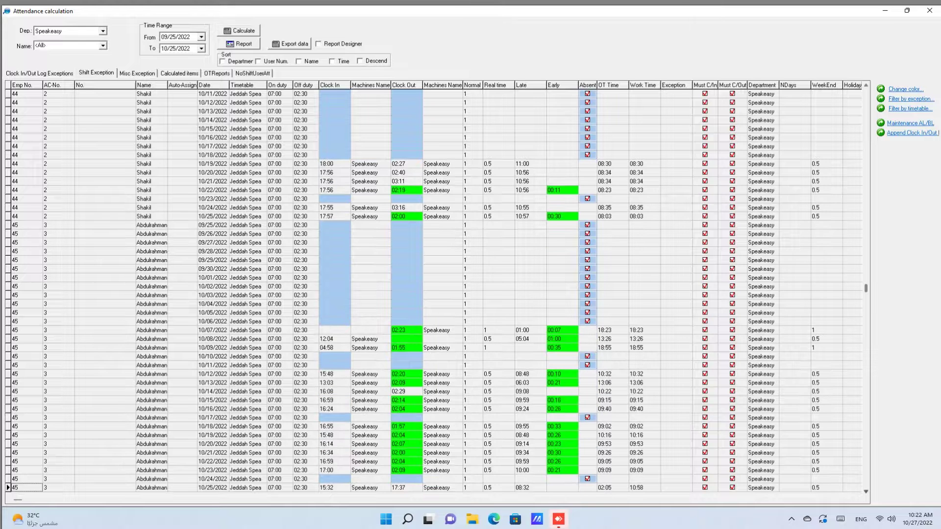
key("Down")
key("Down")
key("Down")
key("Down")
key("Down")
key("Down")
key("Down")
key("Down")
key("Down")
key("Down")
key("Down")
key("Down")
key("Down")
key("Down")
key("Down")
key("Down")
key("Down")
key("Down")
key("Down")
key("Down")
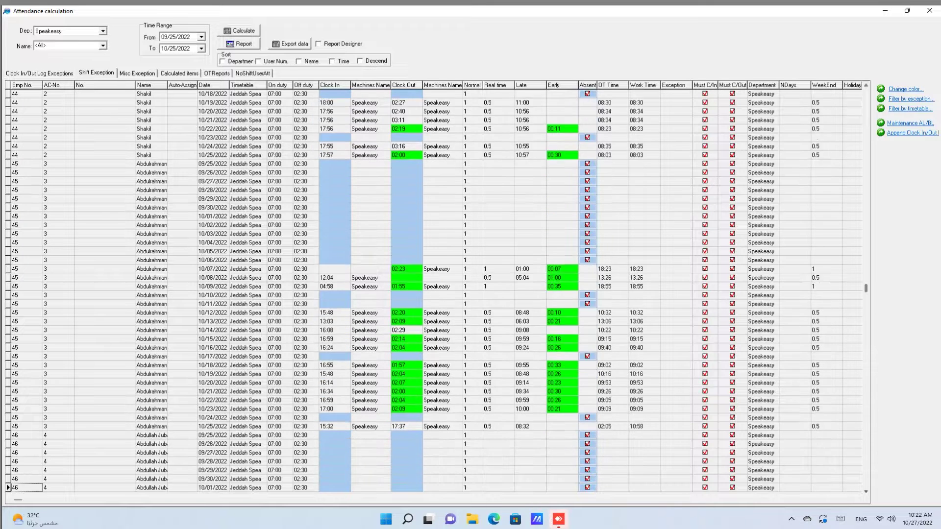
key("Down")
key("Down")
key("Down")
key("Down")
key("Down")
key("Down")
key("Down")
key("Down")
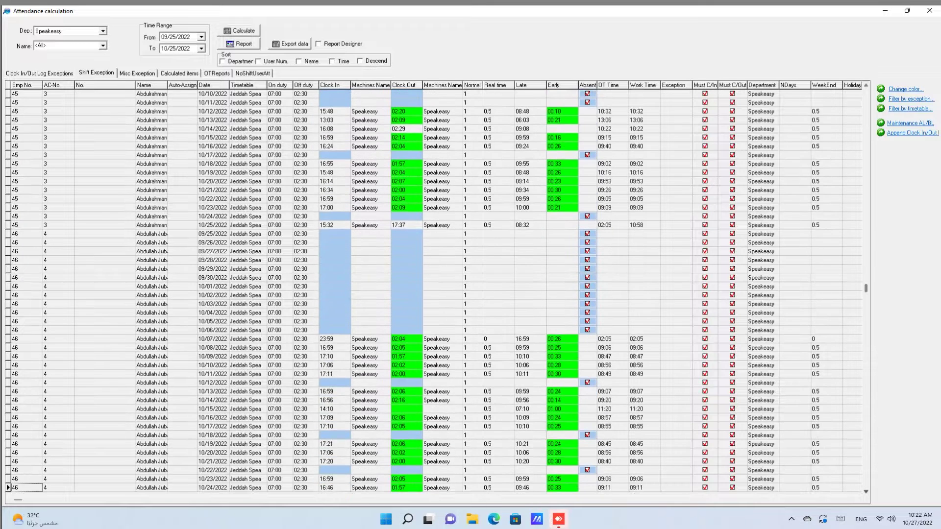
key("Down")
key("Down")
key("Down")
key("Down")
key("Down")
key("Down")
key("Down")
key("Down")
key("Down")
key("Down")
key("Down")
key("Down")
key("Down")
key("Down")
key("Down")
key("Down")
key("Down")
key("Down")
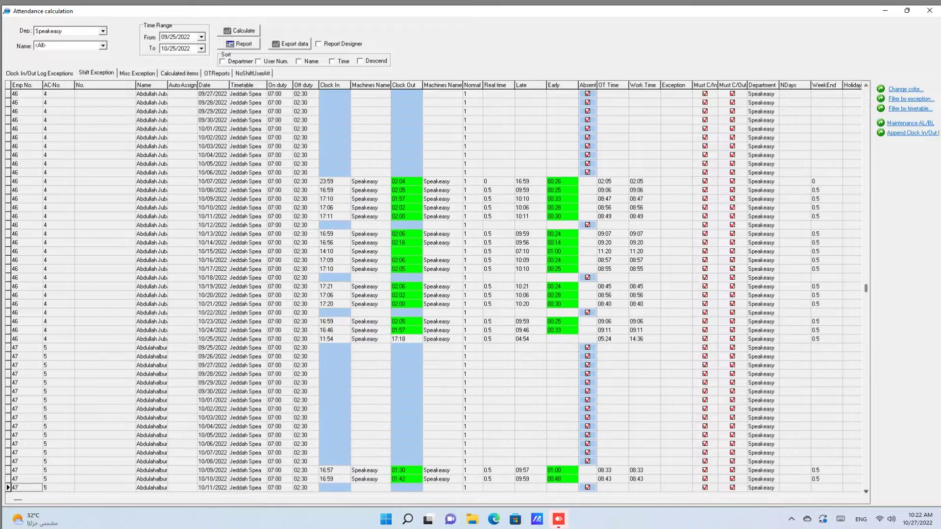
key("Down")
key("Down")
key("Down")
key("Down")
key("Down")
key("Down")
key("Down")
key("Down")
key("Down")
key("Down")
key("Down")
key("Down")
key("Down")
key("Down")
key("Down")
key("Down")
key("Down")
key("Down")
key("Down")
key("Down")
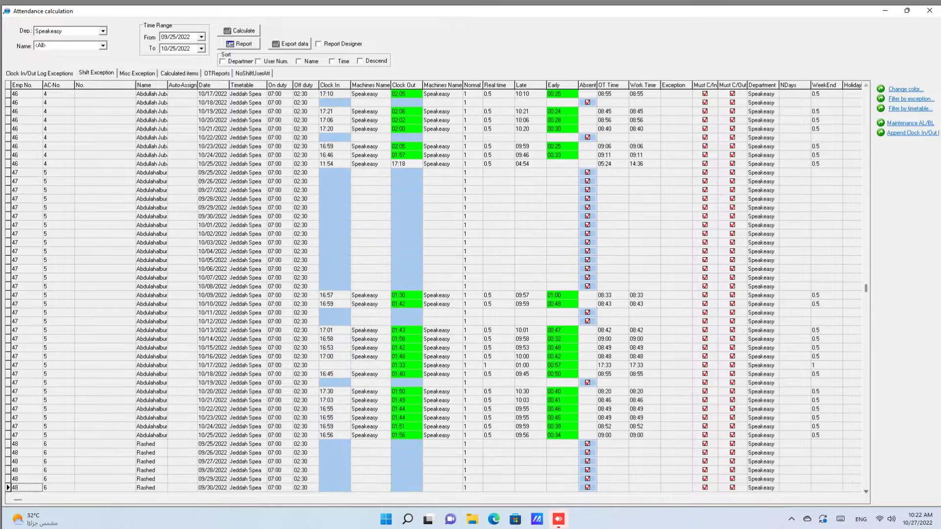
Step: Restrict the attendance report to the second employee in the name list and recalculate it
left_click(102, 46)
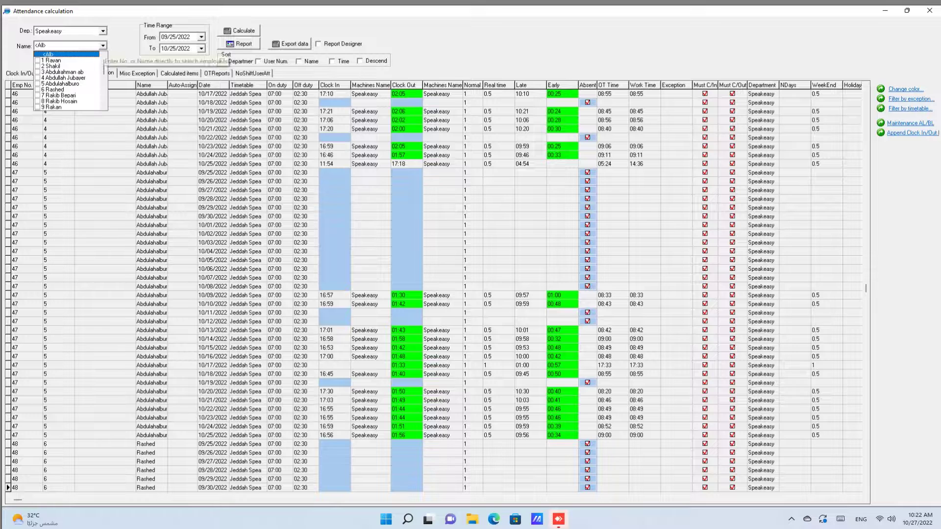
left_click(38, 65)
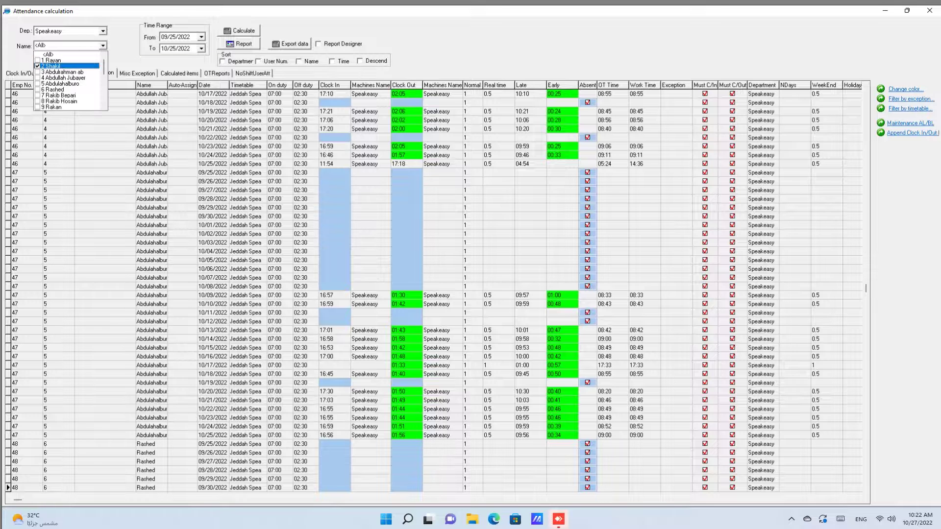
key("Return")
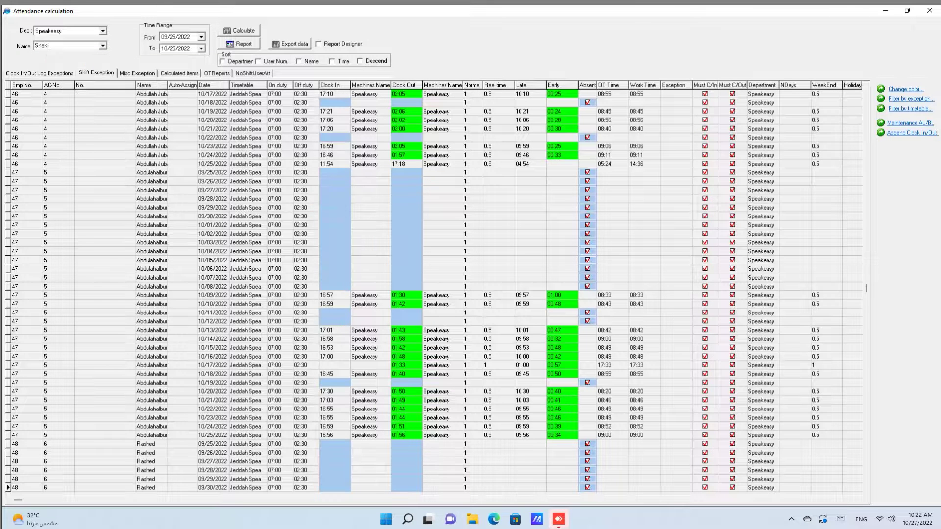
left_click(239, 31)
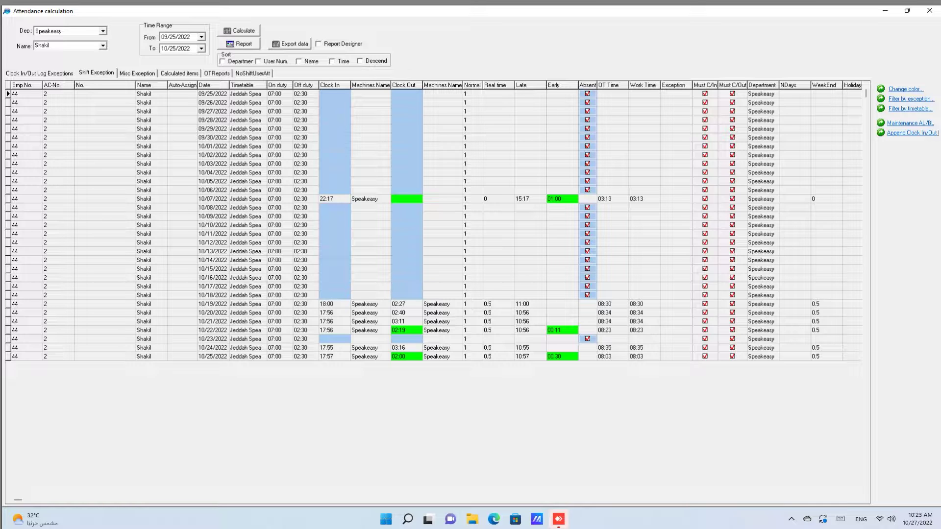
Step: Calculate the clock in/out log exceptions for the third employee in the name list instead
left_click(103, 45)
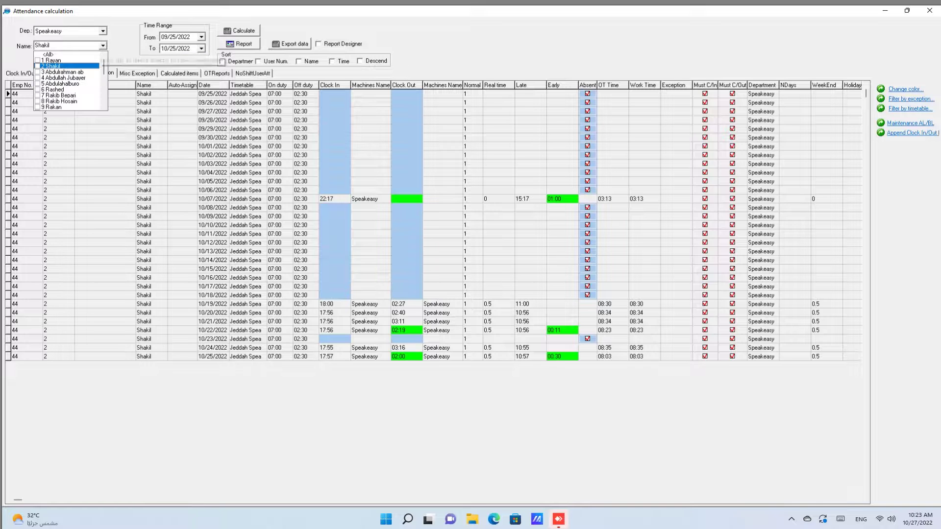
left_click(62, 72)
left_click(40, 73)
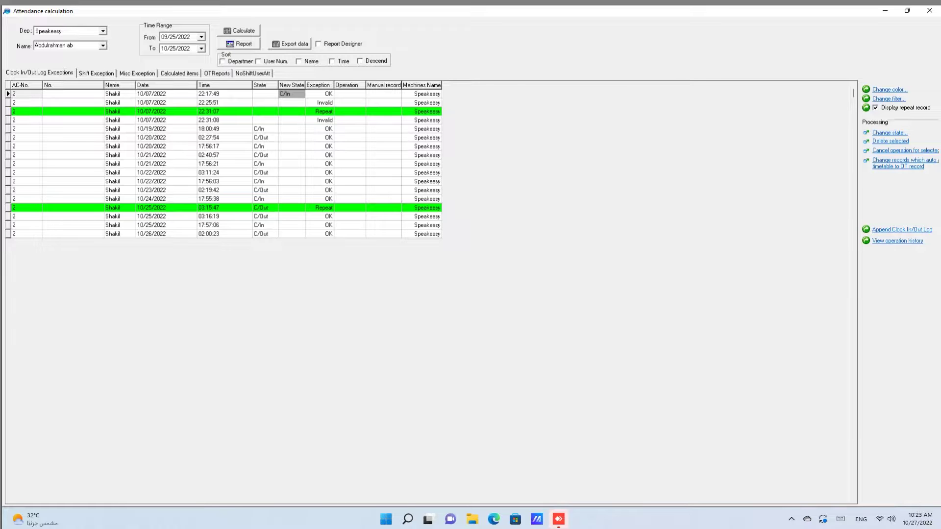
left_click(238, 30)
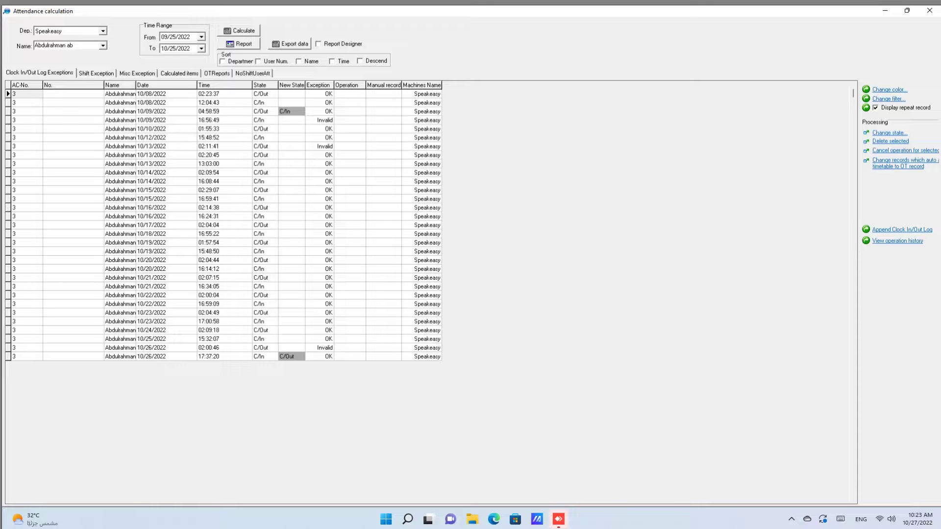
Step: Switch the report to the fourth employee in the name list and recalculate the attendance
left_click(103, 45)
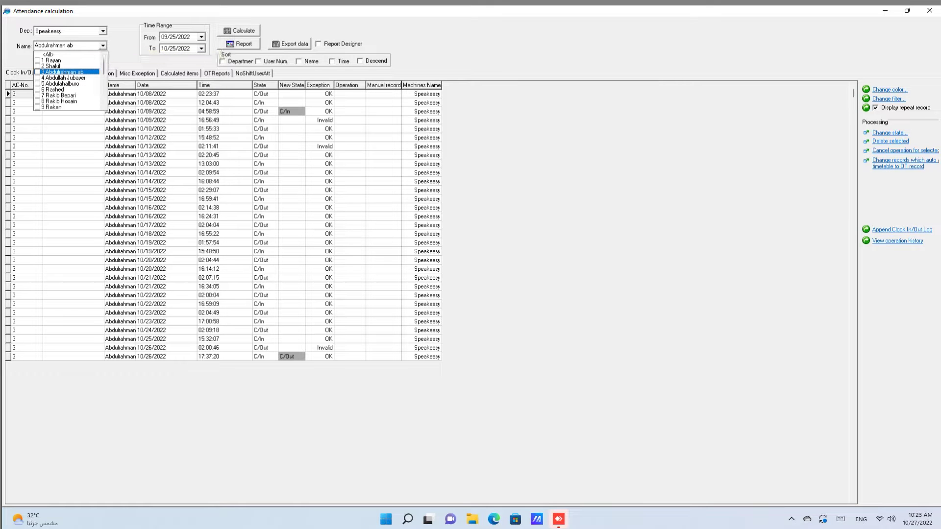
left_click(63, 78)
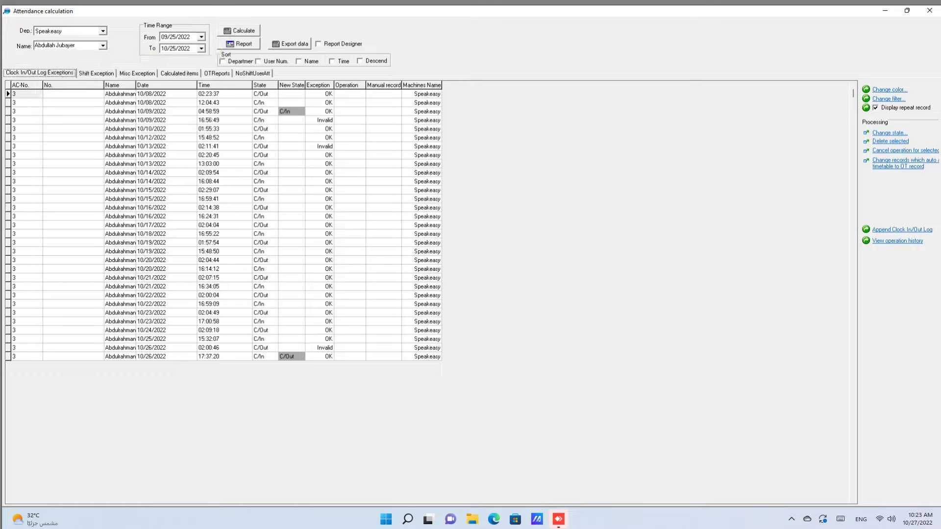
left_click(238, 31)
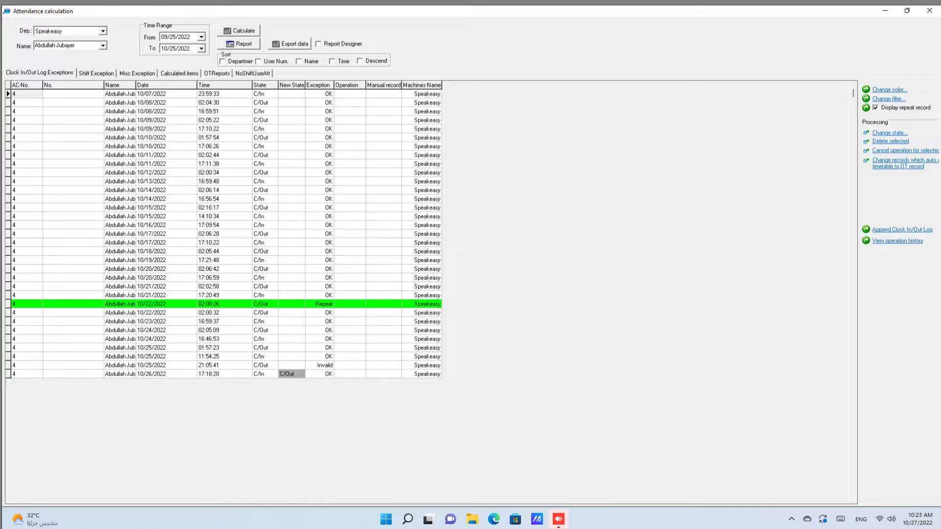
Step: Calculate the attendance of the fifth employee in the name list and view the export field options without exporting
left_click(102, 45)
left_click(60, 84)
left_click(102, 45)
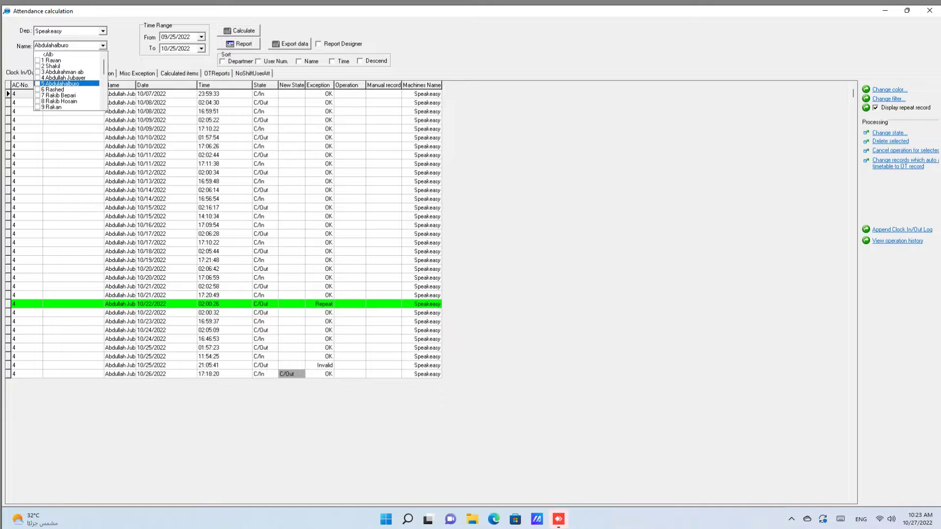
left_click(238, 30)
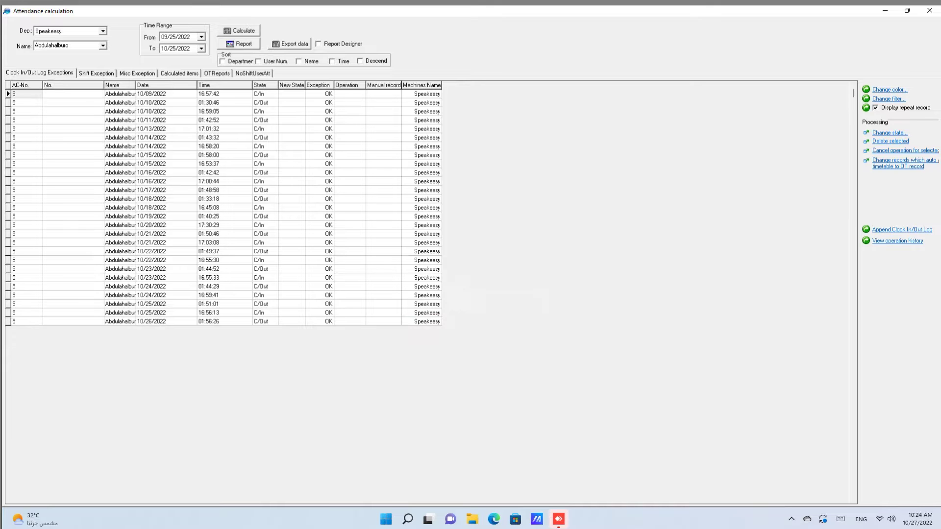
left_click(290, 43)
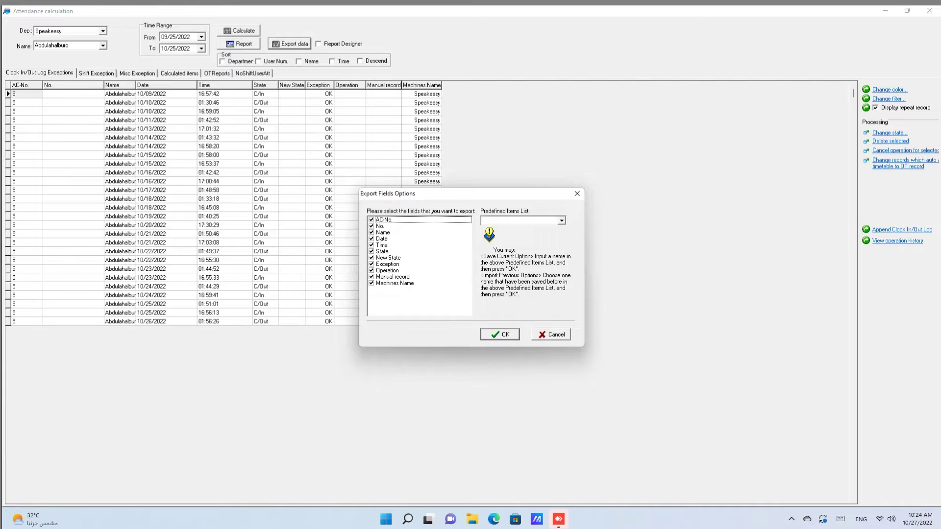
left_click(551, 334)
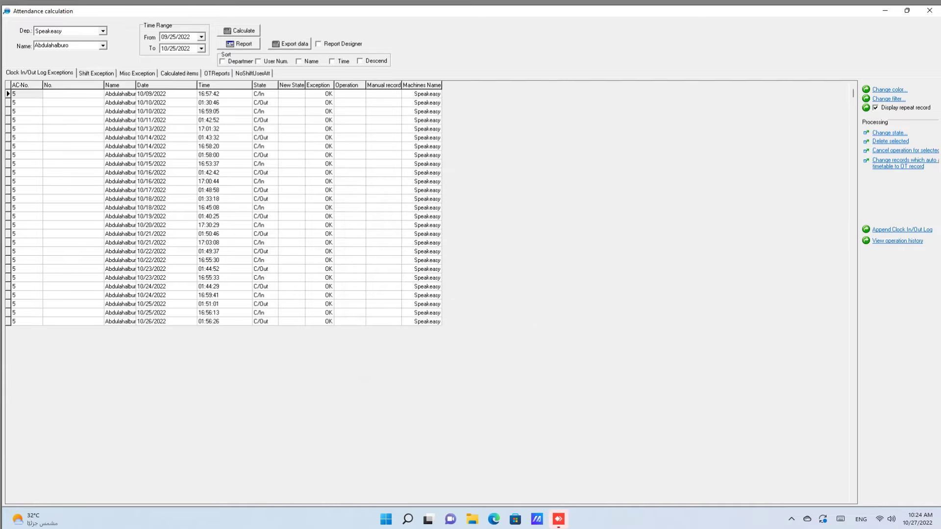